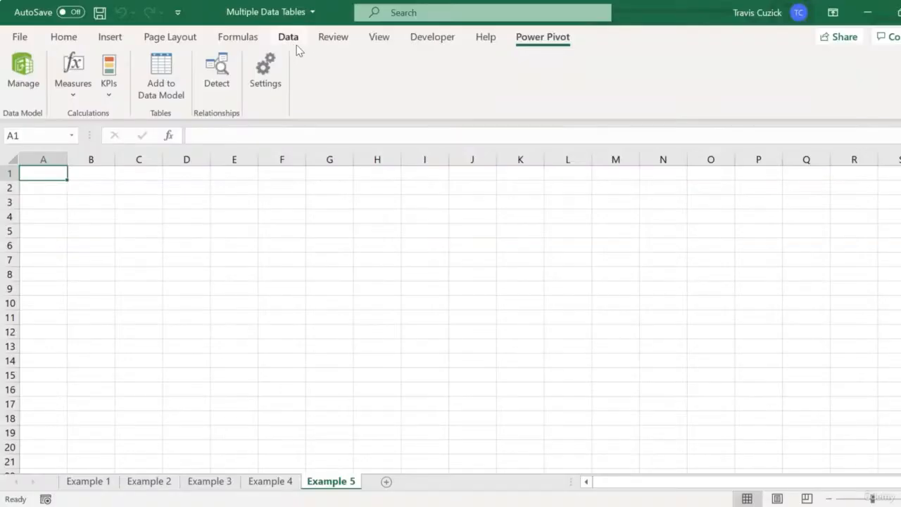
# Step: Import the Service Calls CSV file from the Example Data folder and open it for transforming in the Power Query Editor
pyautogui.click(288, 39)
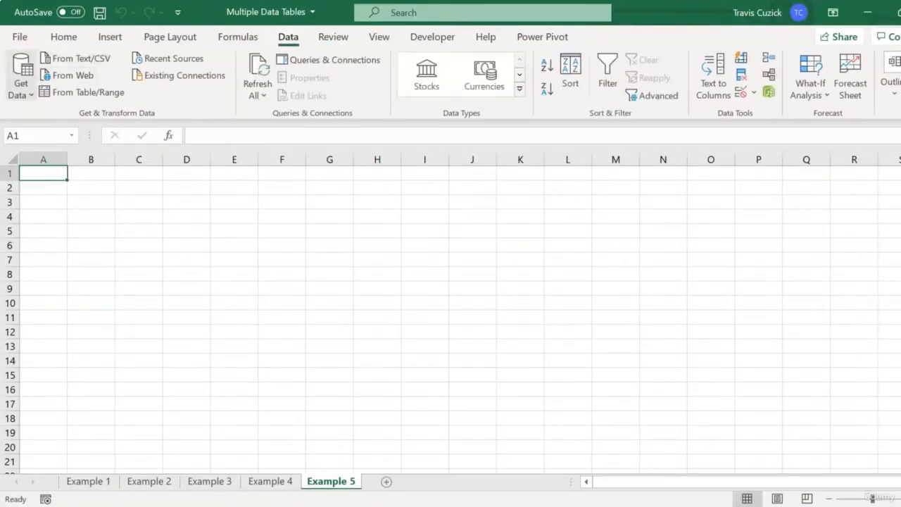
pyautogui.click(23, 90)
pyautogui.moveTo(60, 124)
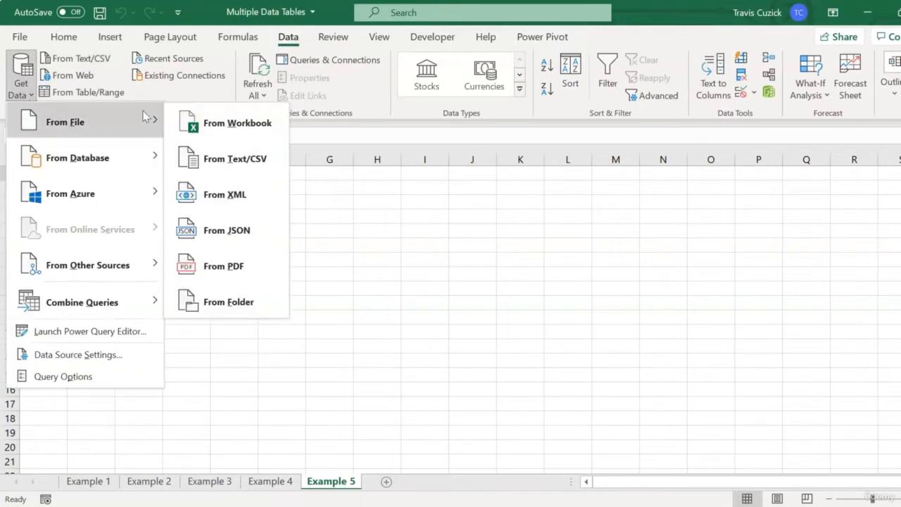
pyautogui.click(211, 154)
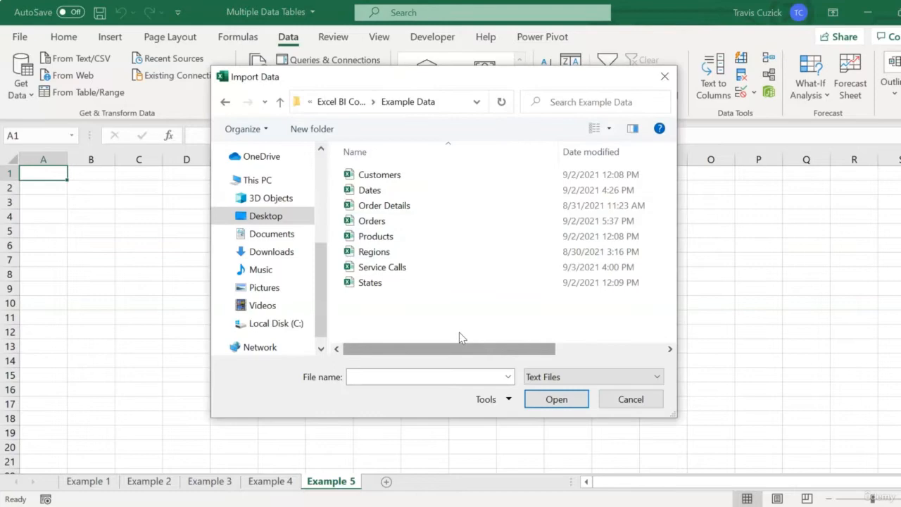
pyautogui.click(415, 267)
pyautogui.click(555, 404)
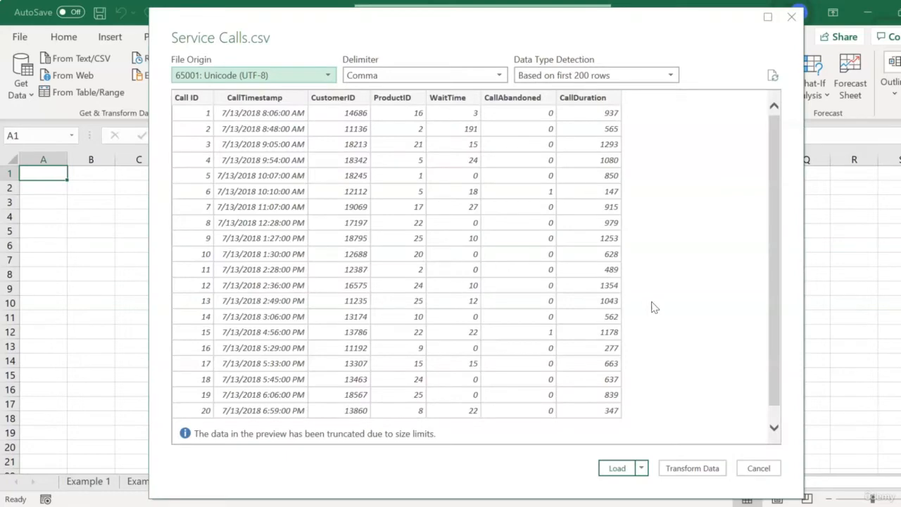
pyautogui.click(690, 469)
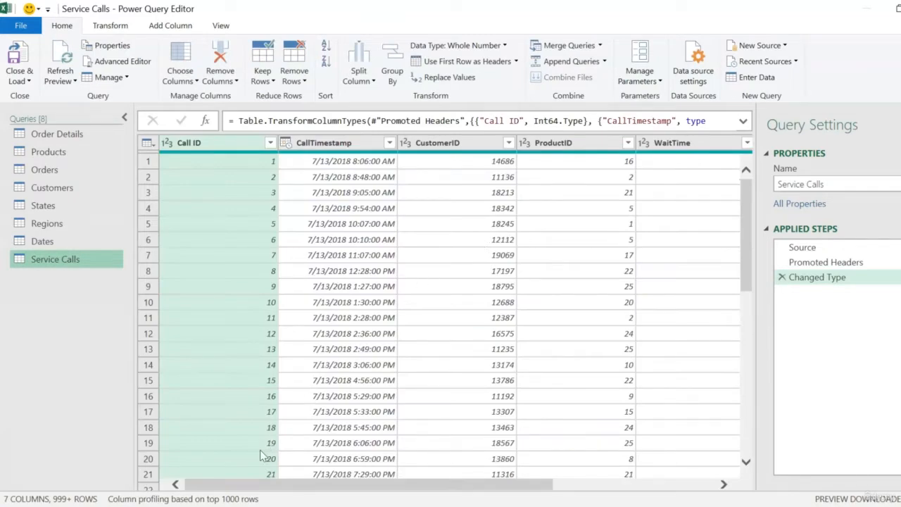
# Step: Check the remaining Service Calls columns and load the query as Only Create Connection, adding it to the Data Model
pyautogui.moveTo(247, 484); pyautogui.dragTo(432, 484)
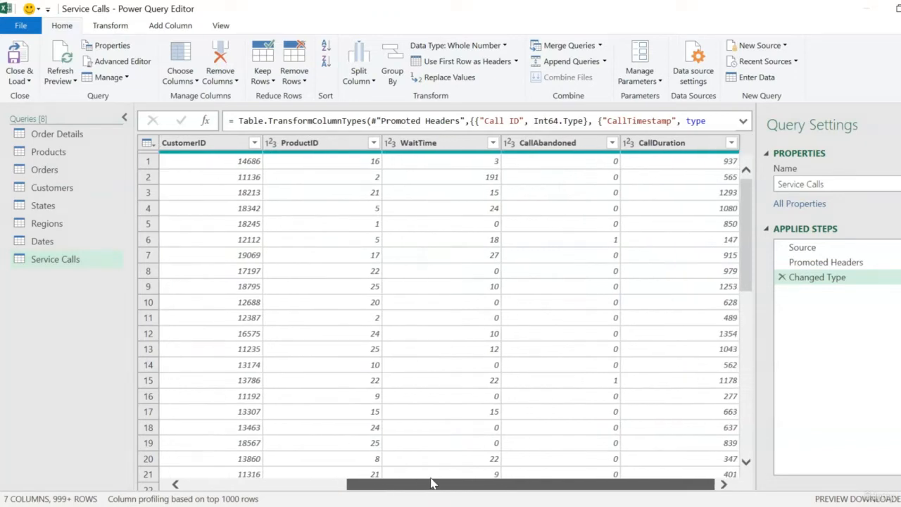
pyautogui.moveTo(432, 484); pyautogui.dragTo(432, 484)
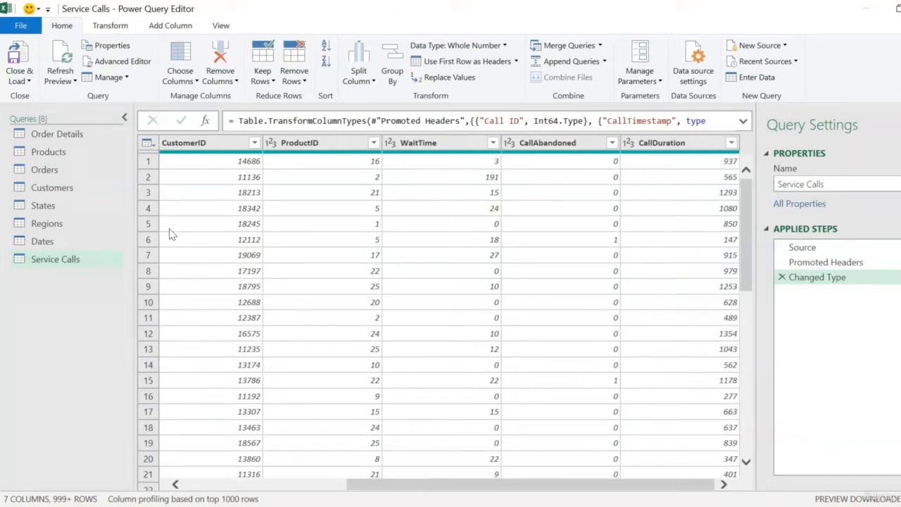
pyautogui.click(24, 83)
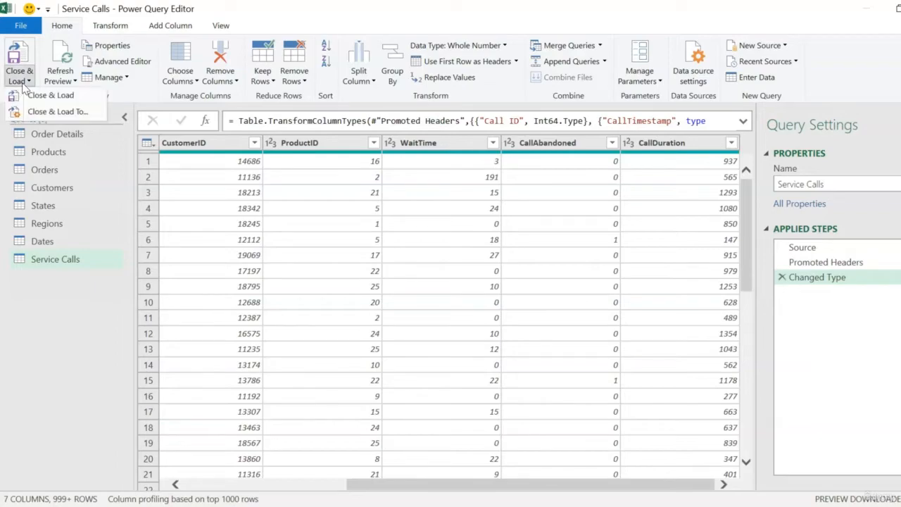
pyautogui.click(46, 111)
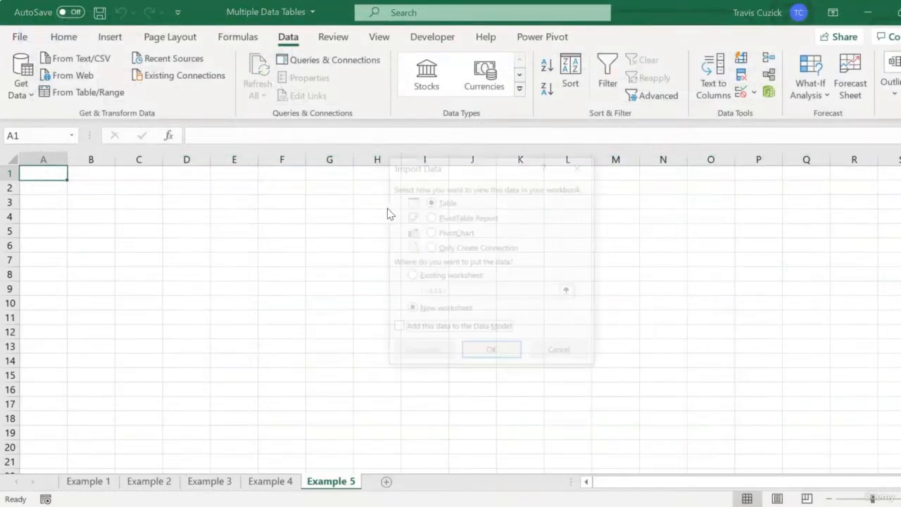
pyautogui.click(430, 248)
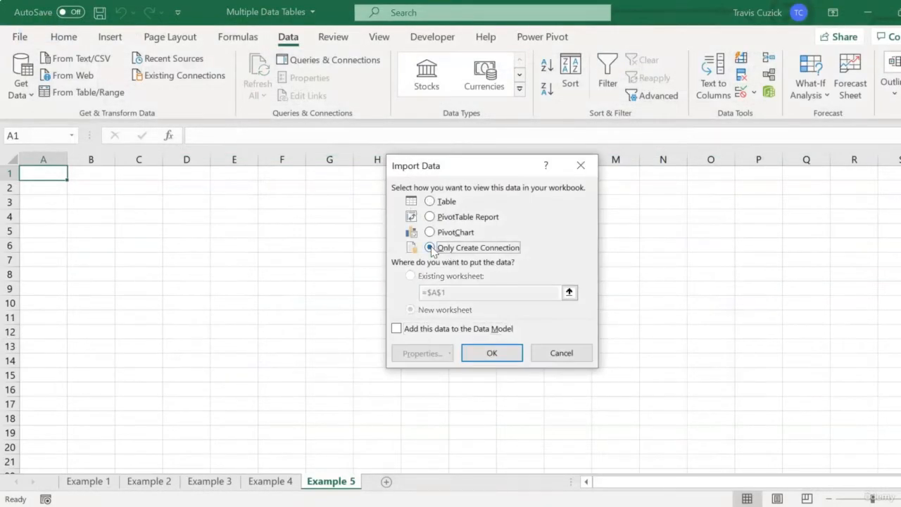
pyautogui.click(396, 329)
pyautogui.click(492, 354)
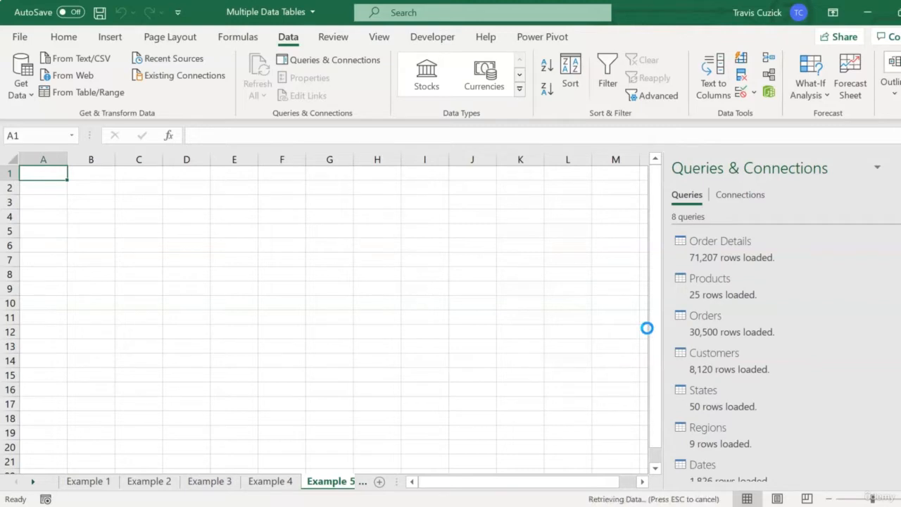
pyautogui.scroll(-1, 781, 352)
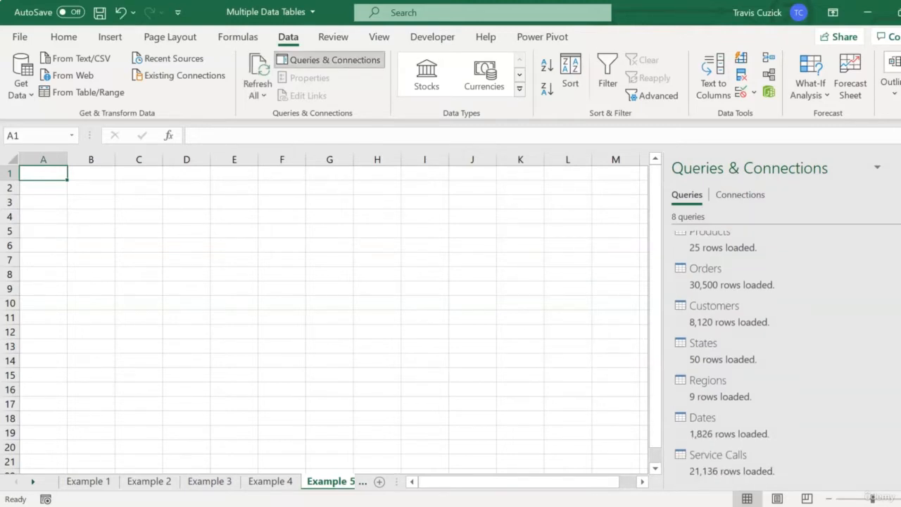
# Step: Open the data model in Power Pivot and show it in Diagram View with all tables in sight
pyautogui.click(560, 38)
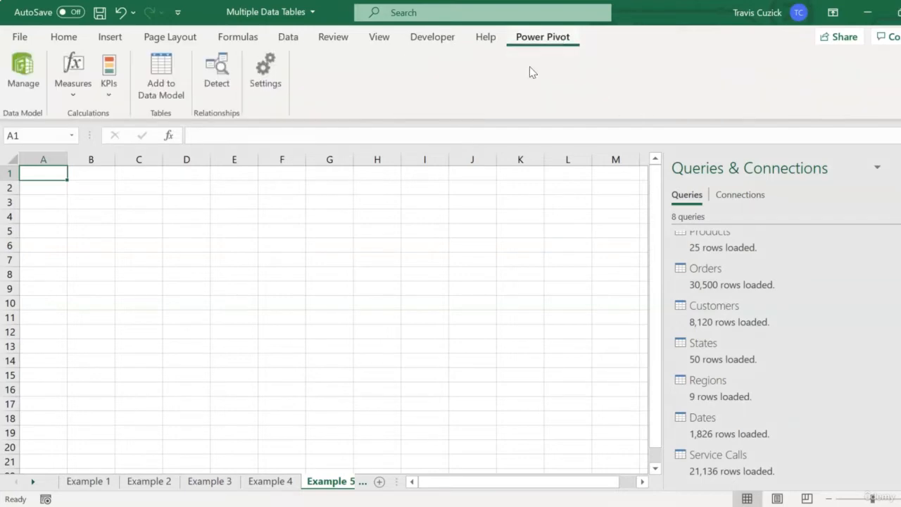
pyautogui.click(27, 81)
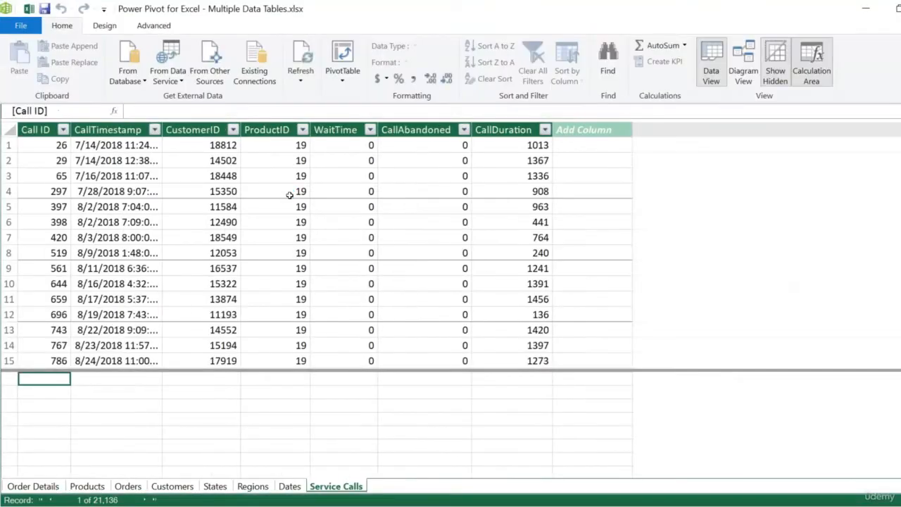
pyautogui.click(743, 70)
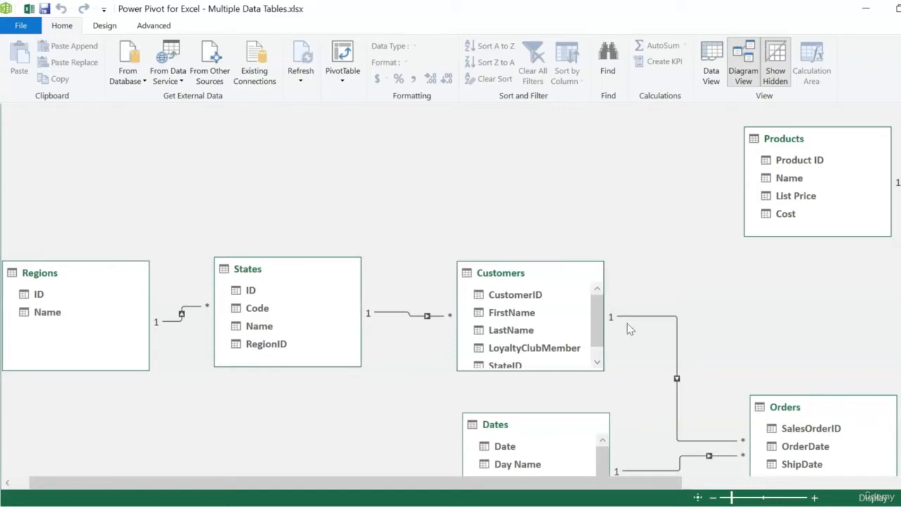
pyautogui.click(712, 498)
pyautogui.click(712, 498)
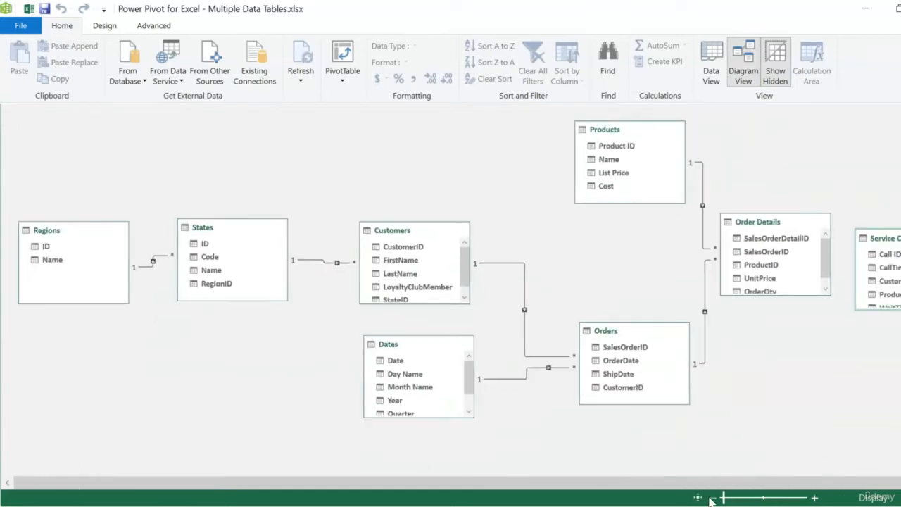
pyautogui.click(712, 499)
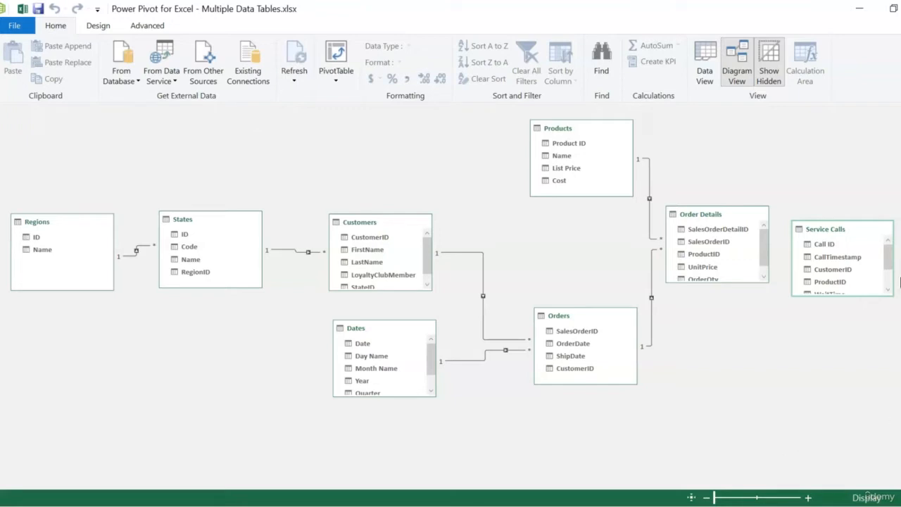
# Step: Move the Service Calls table below Order Details and relate CustomerID in Customers to CustomerID in Service Calls
pyautogui.click(849, 270)
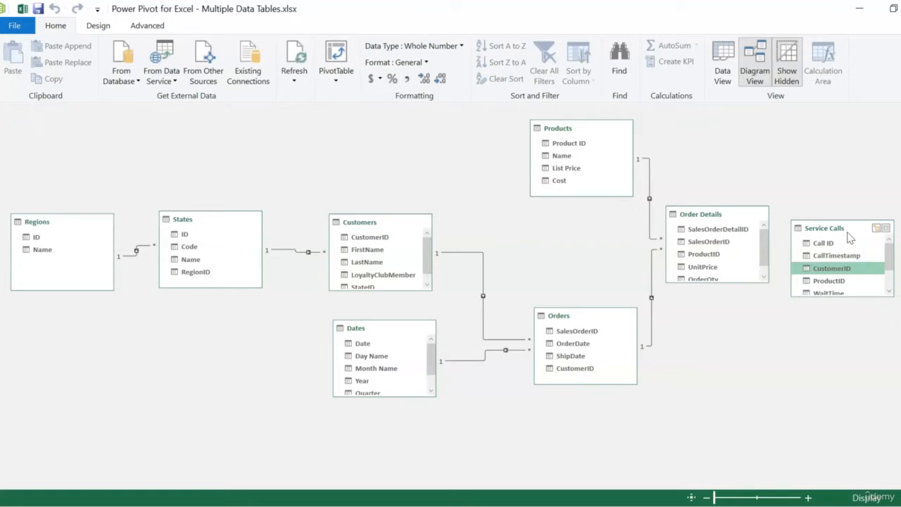
pyautogui.moveTo(853, 233); pyautogui.dragTo(732, 327)
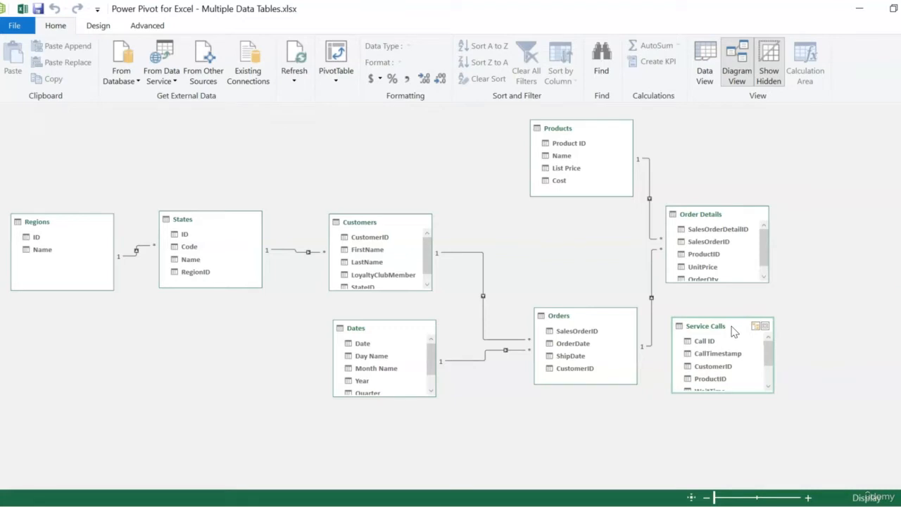
pyautogui.click(383, 239)
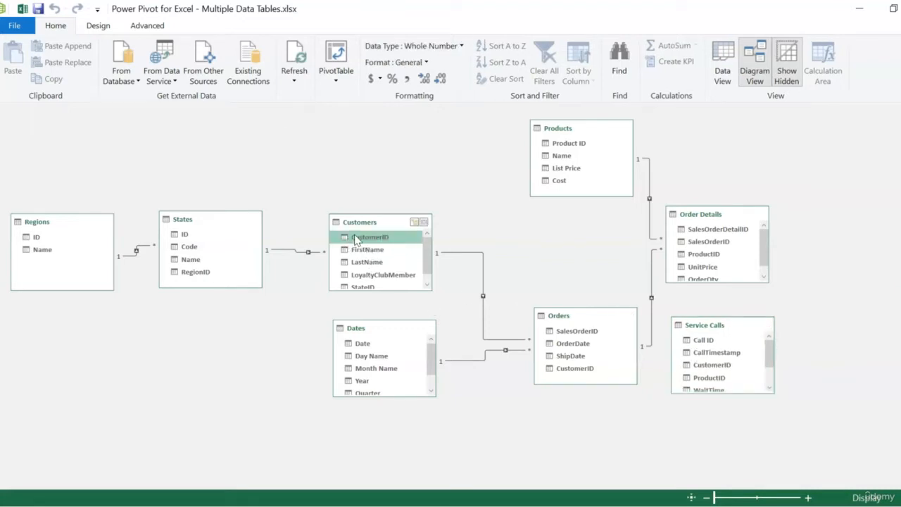
pyautogui.moveTo(357, 240); pyautogui.dragTo(694, 383)
pyautogui.moveTo(727, 371); pyautogui.dragTo(728, 367)
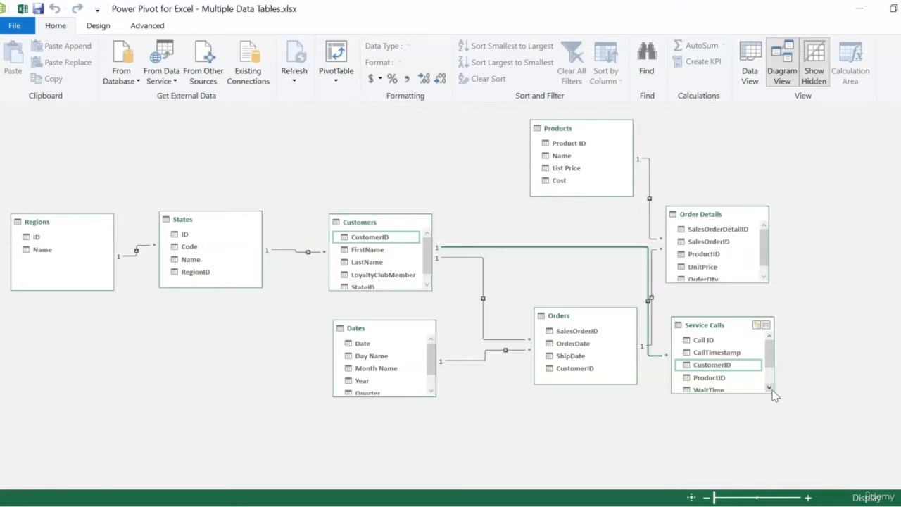
# Step: Create a relationship from Product ID in the Products table to ProductID in the Service Calls table
pyautogui.click(724, 379)
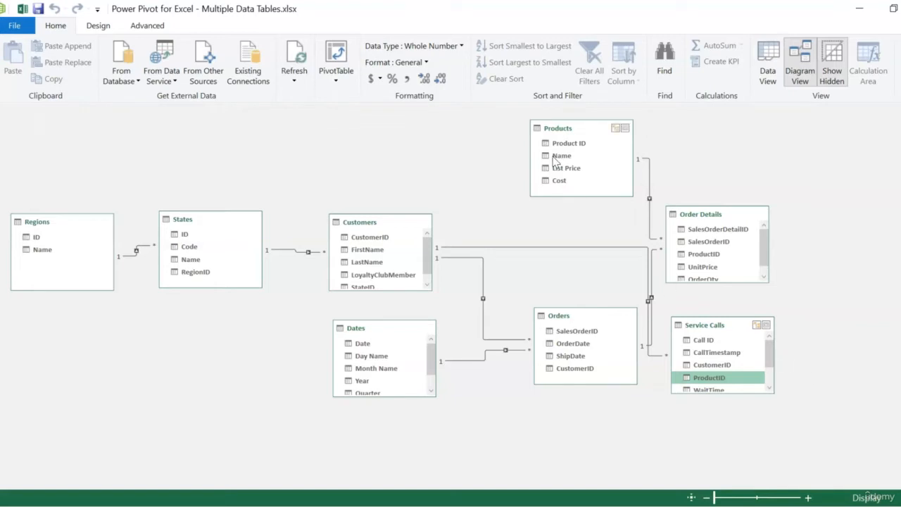
pyautogui.click(582, 146)
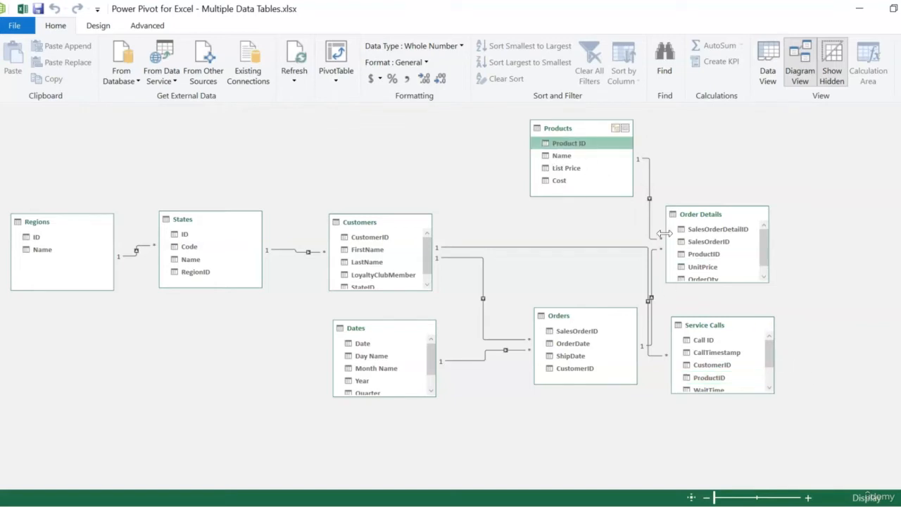
pyautogui.moveTo(573, 144); pyautogui.dragTo(718, 380)
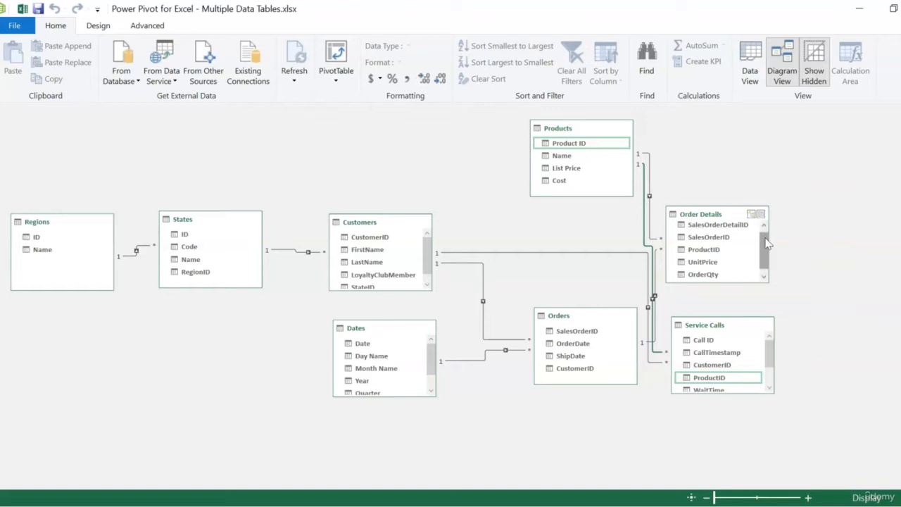
# Step: Rearrange the diagram so Service Calls sits above Order Details, with both tables clear of the other tables
pyautogui.click(746, 339)
pyautogui.moveTo(743, 355); pyautogui.dragTo(798, 166)
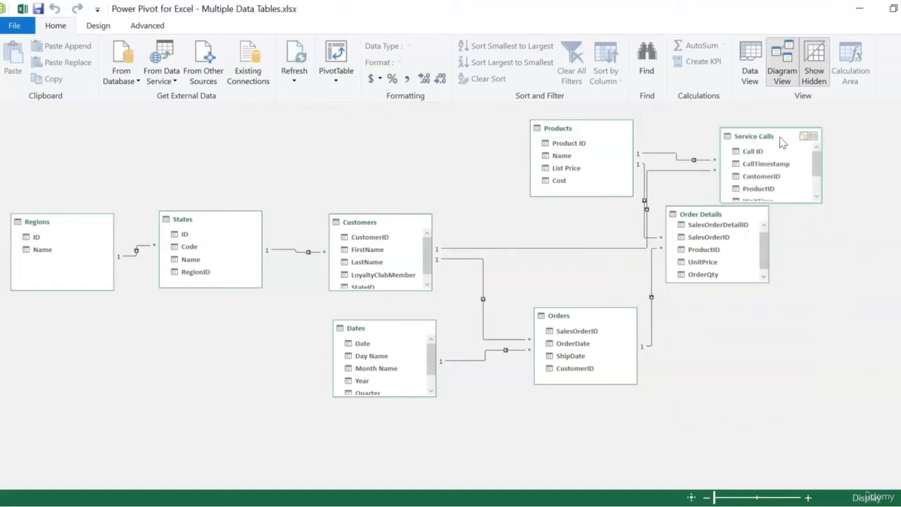
pyautogui.moveTo(732, 234); pyautogui.dragTo(800, 383)
pyautogui.moveTo(789, 148); pyautogui.dragTo(813, 197)
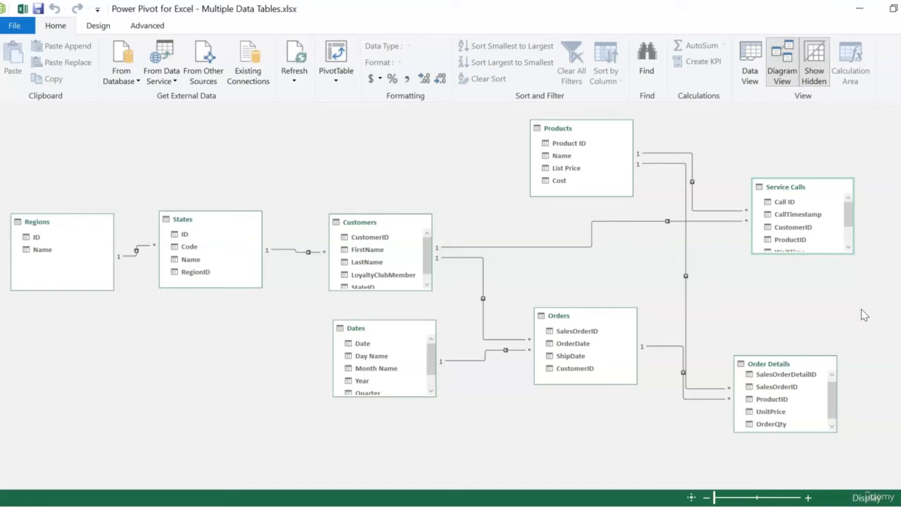
# Step: Switch back to the Excel workbook and insert a PivotTable based on the data model at cell B2 of the Example 5 sheet
pyautogui.moveTo(374, 506)
pyautogui.click(350, 473)
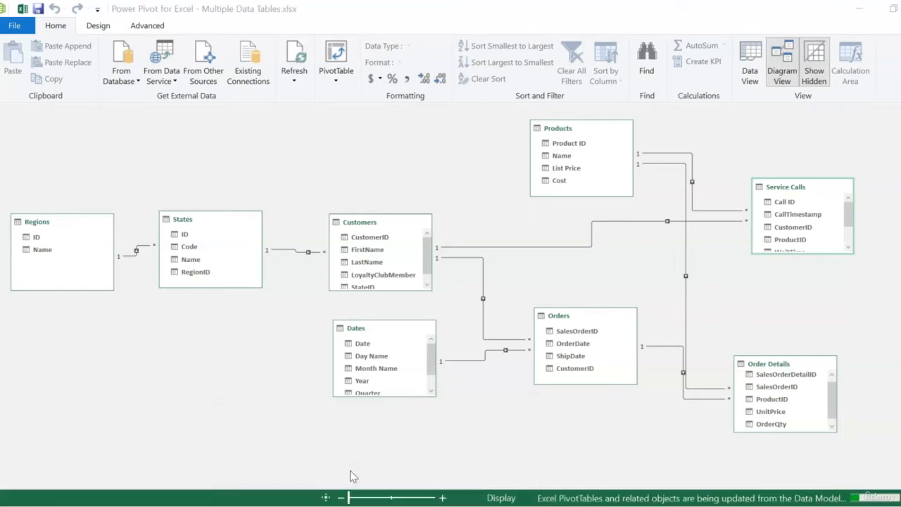
pyautogui.click(92, 190)
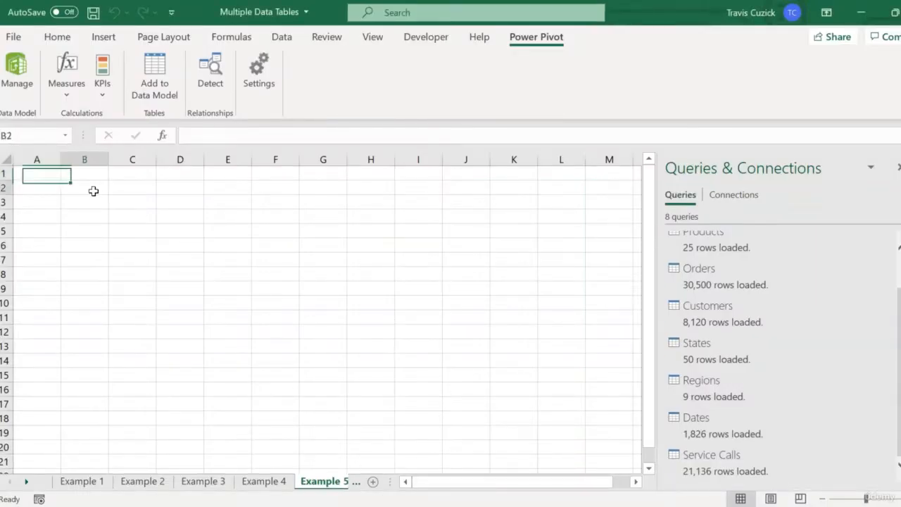
pyautogui.click(103, 36)
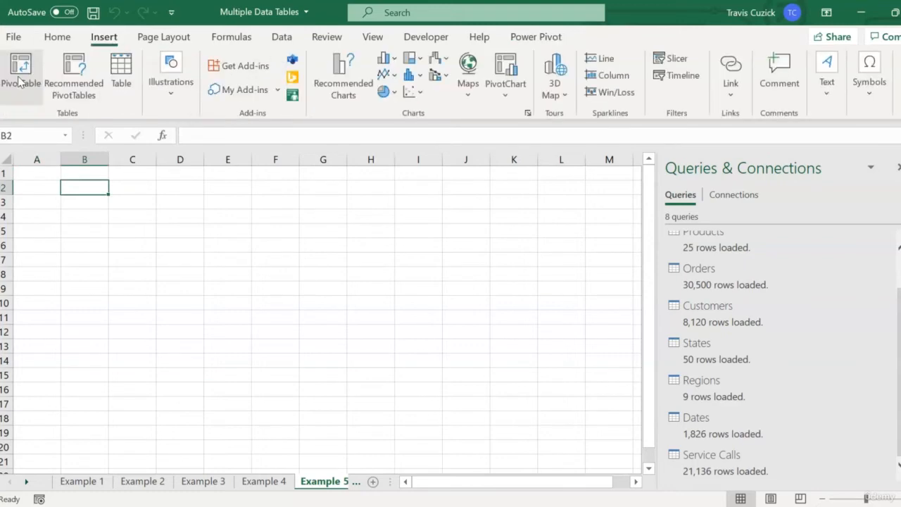
pyautogui.click(21, 71)
pyautogui.click(533, 383)
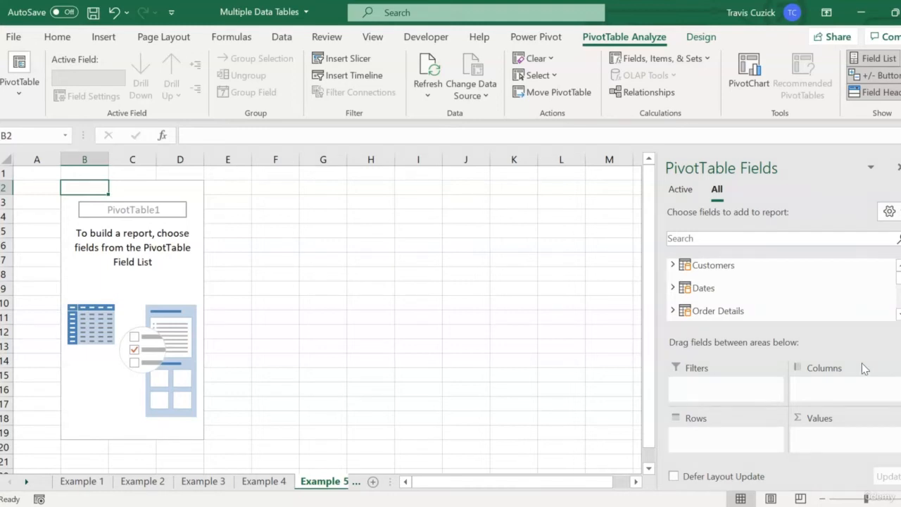
# Step: Add SalesOrderDetailID from Order Details to the PivotTable values and summarize it by Count
pyautogui.click(672, 310)
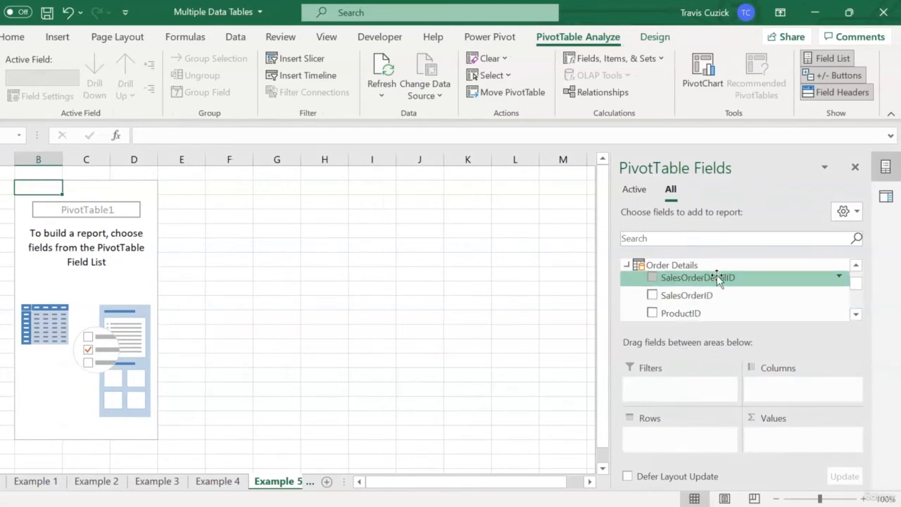
pyautogui.moveTo(717, 277); pyautogui.dragTo(790, 434)
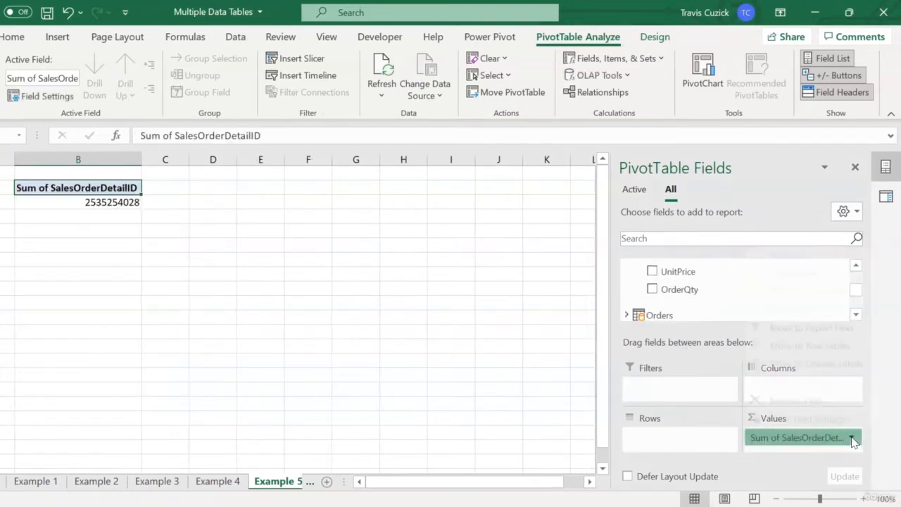
pyautogui.click(825, 436)
pyautogui.click(806, 419)
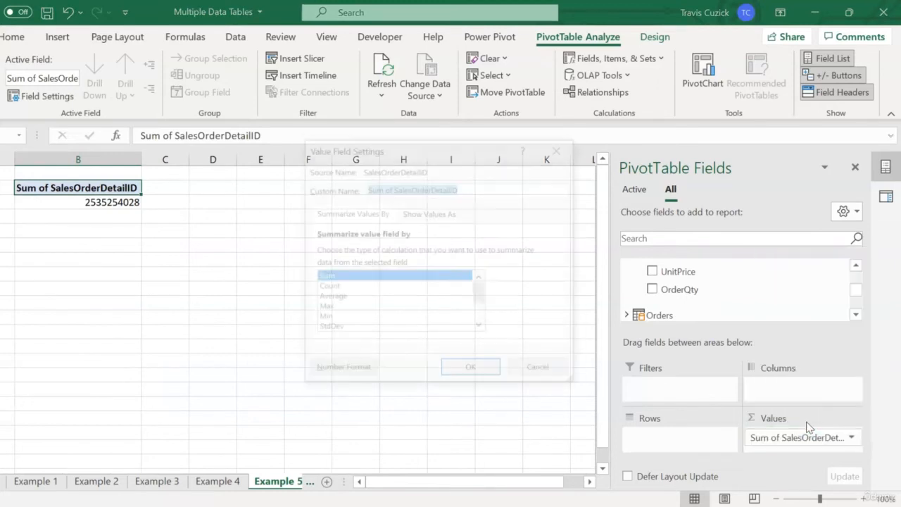
pyautogui.click(328, 288)
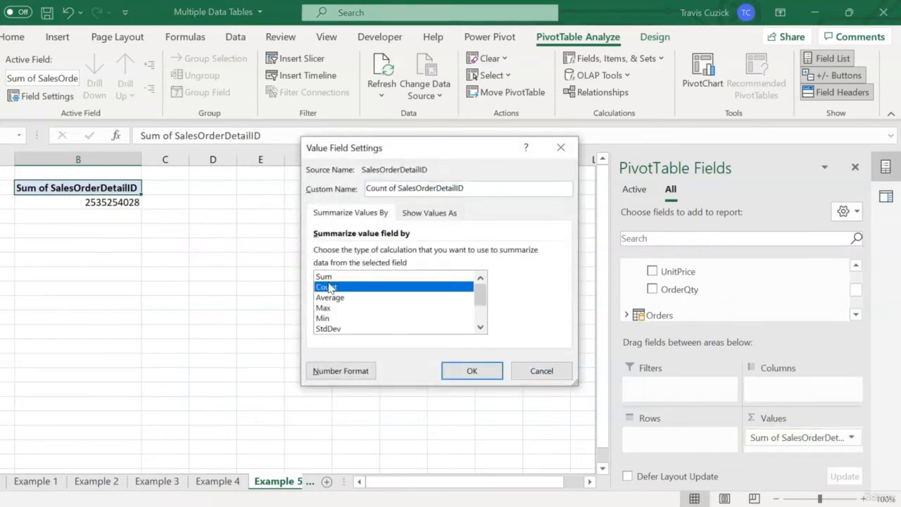
pyautogui.click(471, 370)
pyautogui.click(858, 315)
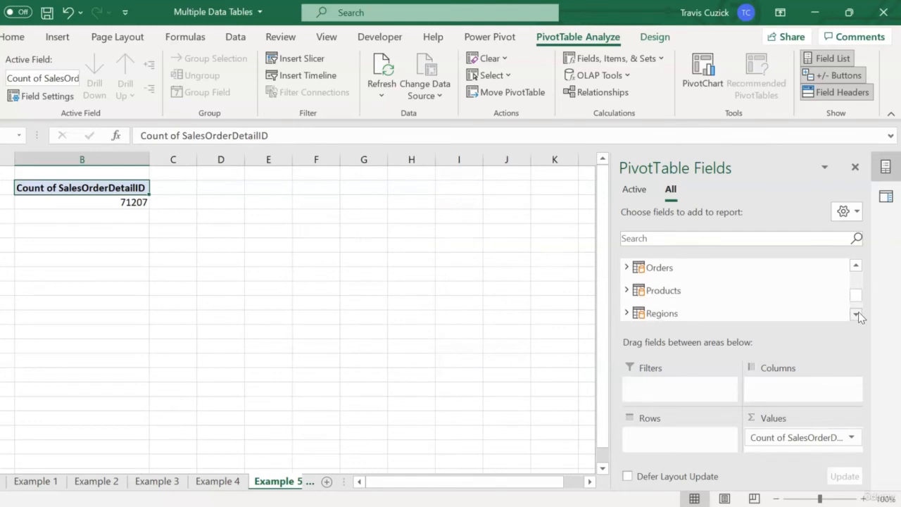
# Step: Add Call ID from the Service Calls table to the PivotTable values and summarize it by Count
pyautogui.click(626, 289)
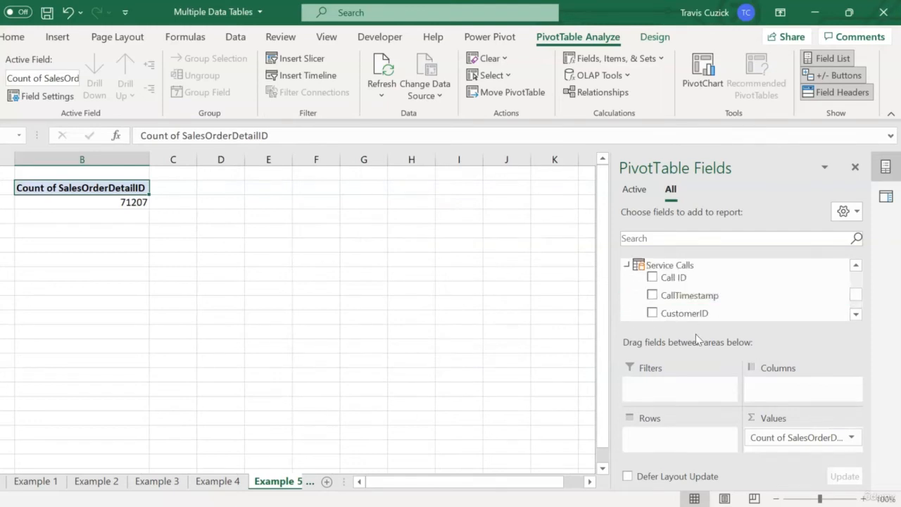
pyautogui.moveTo(689, 282); pyautogui.dragTo(822, 440)
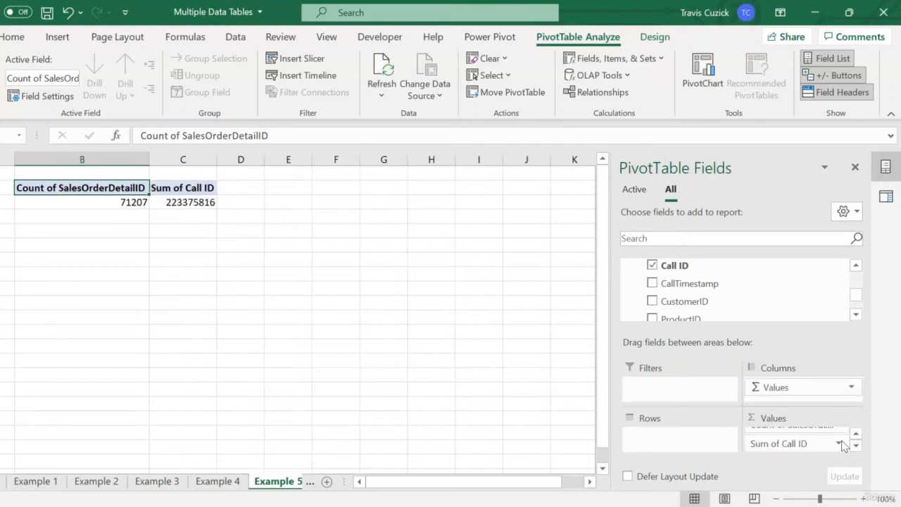
pyautogui.click(838, 444)
pyautogui.click(794, 423)
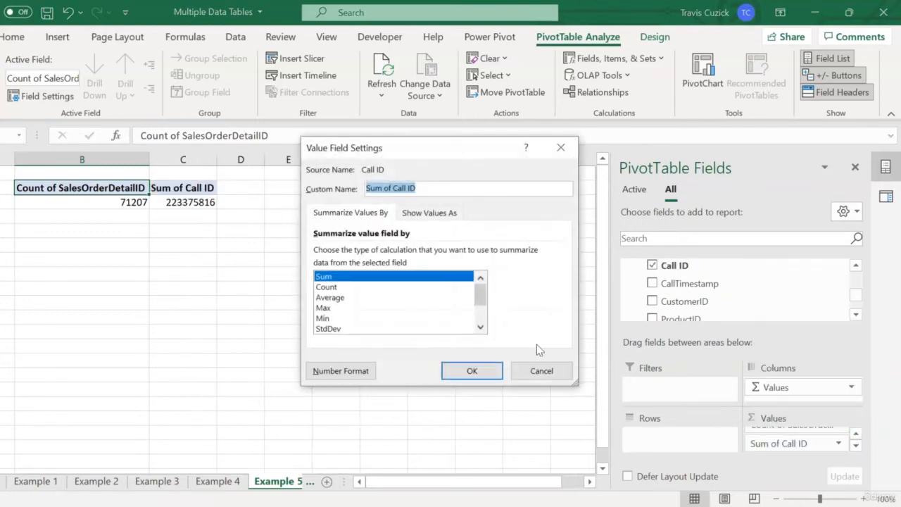
pyautogui.click(359, 287)
pyautogui.click(471, 371)
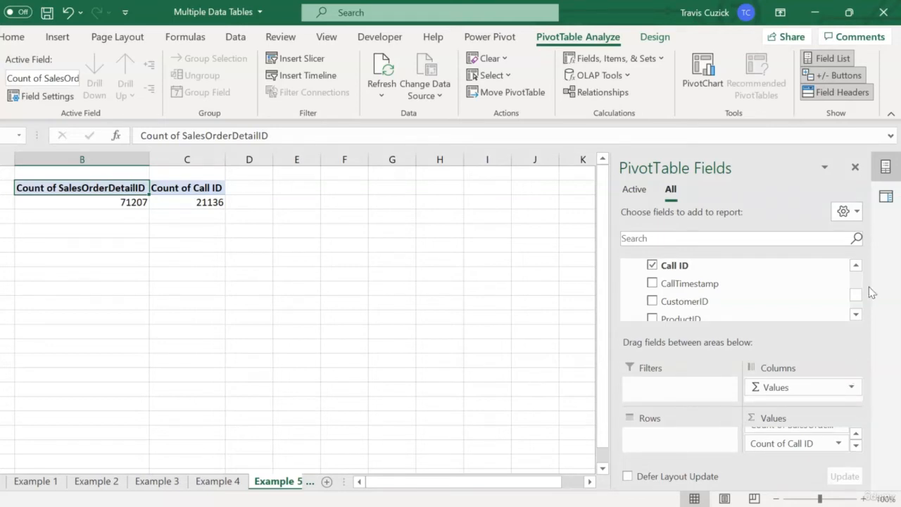
# Step: Add Name from the Products table to the PivotTable rows
pyautogui.click(856, 267)
pyautogui.click(857, 266)
pyautogui.click(857, 266)
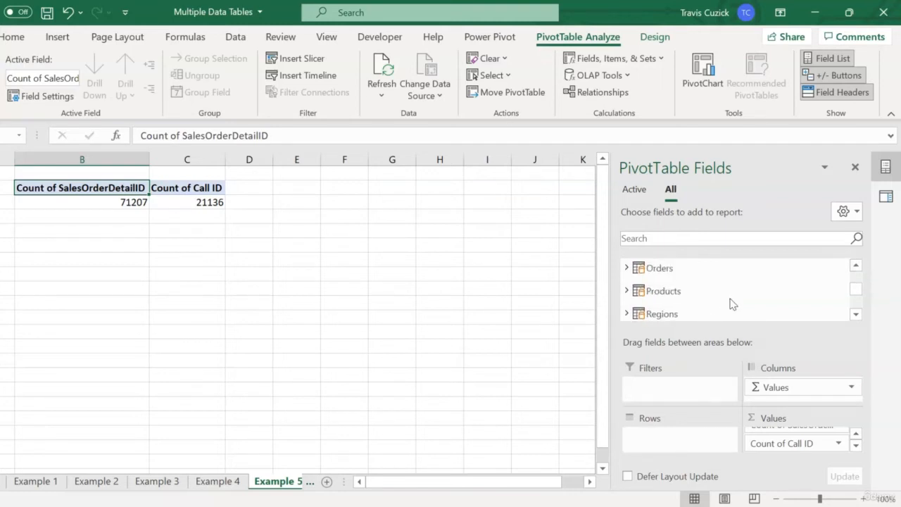
pyautogui.click(626, 290)
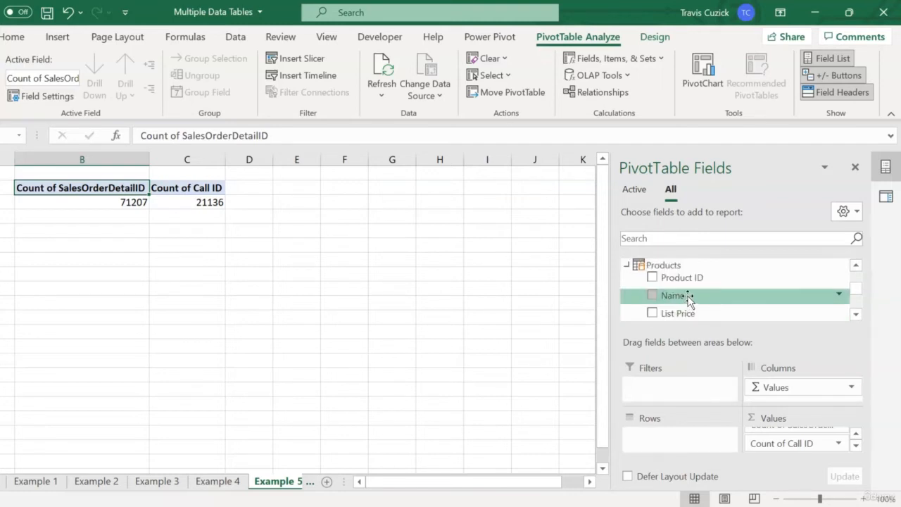
pyautogui.moveTo(690, 298); pyautogui.dragTo(669, 433)
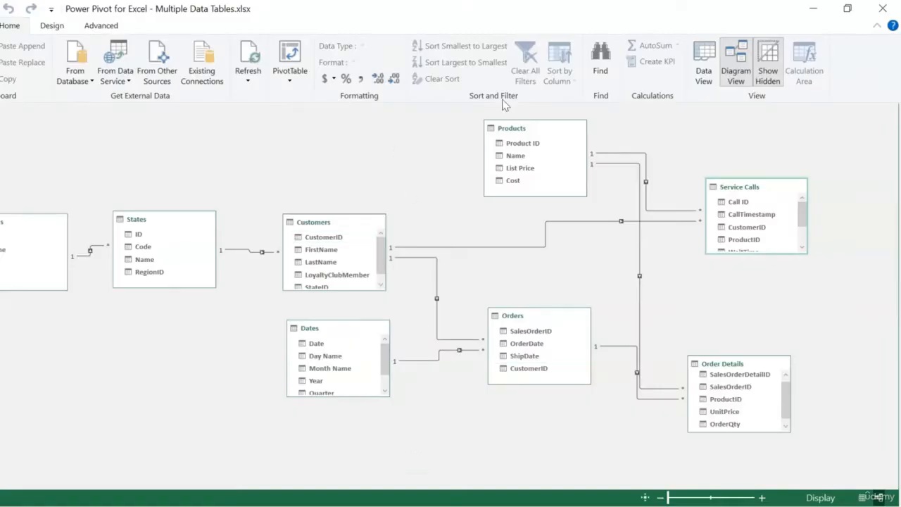
# Step: Trace the relationships from Products to Service Calls and Order Details in the Power Pivot diagram, and check the Orders table
pyautogui.click(648, 158)
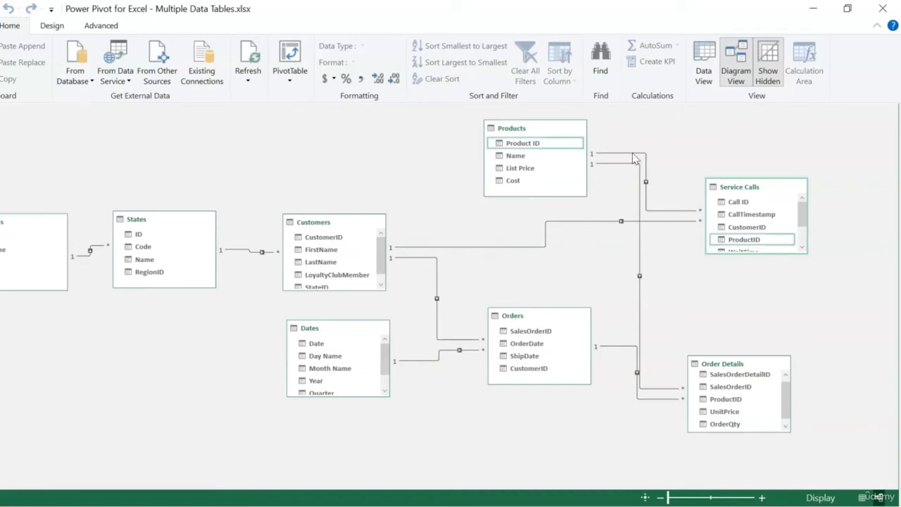
pyautogui.click(621, 163)
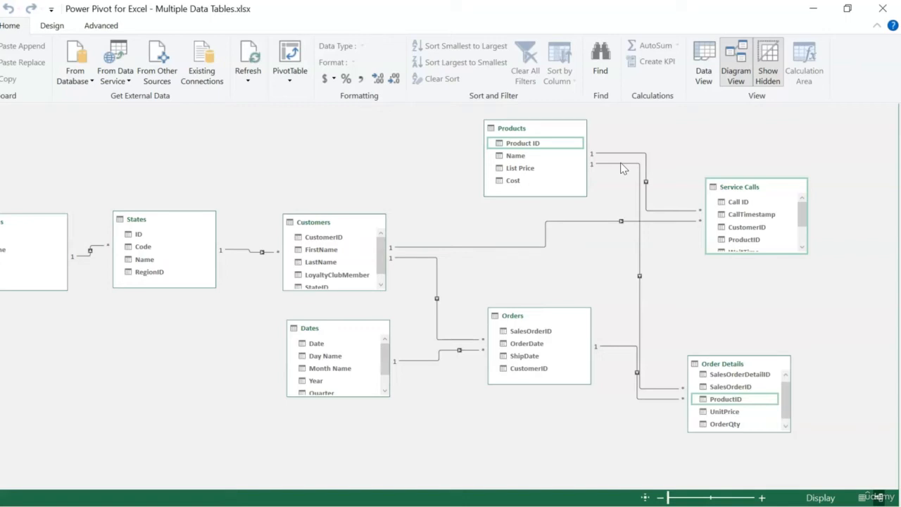
pyautogui.click(546, 320)
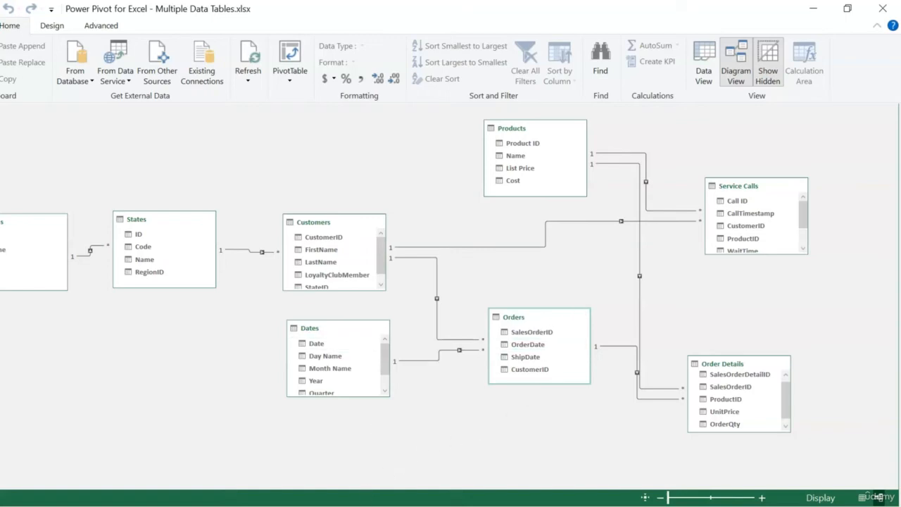
# Step: Switch back to the Excel workbook, add SalesOrderID from Orders to the PivotTable values and summarize it by Count
pyautogui.moveTo(362, 494)
pyautogui.click(285, 465)
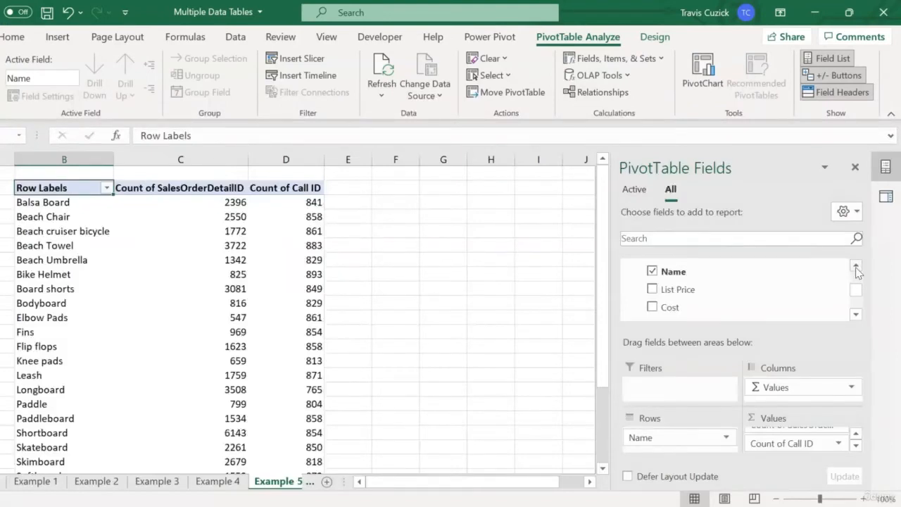
pyautogui.scroll(5, 857, 274)
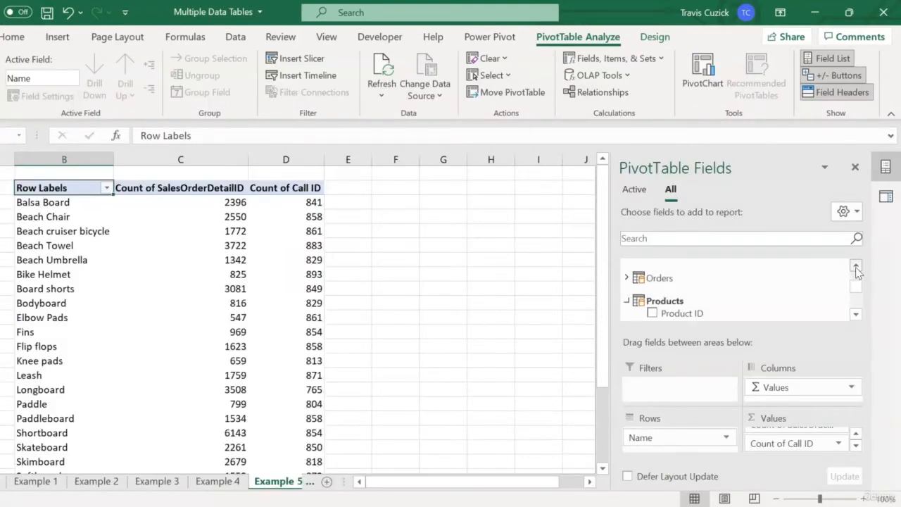
pyautogui.click(627, 290)
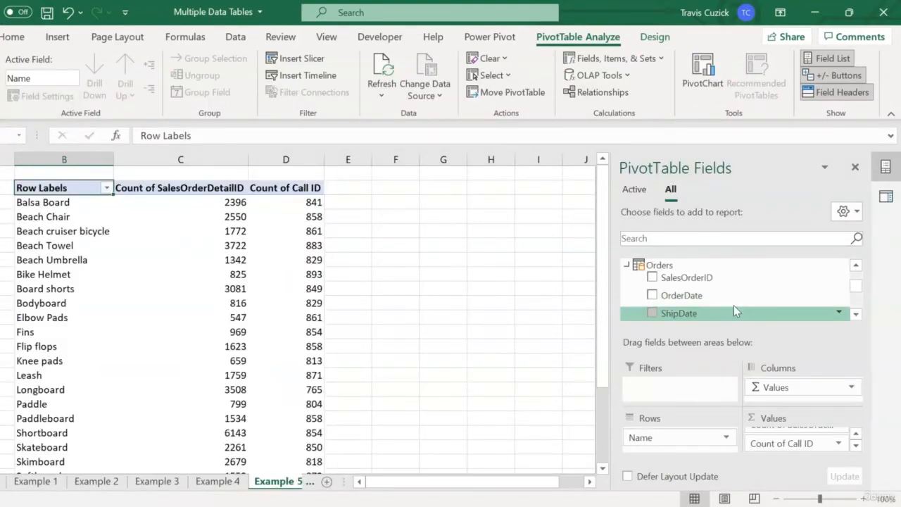
pyautogui.moveTo(721, 279); pyautogui.dragTo(813, 449)
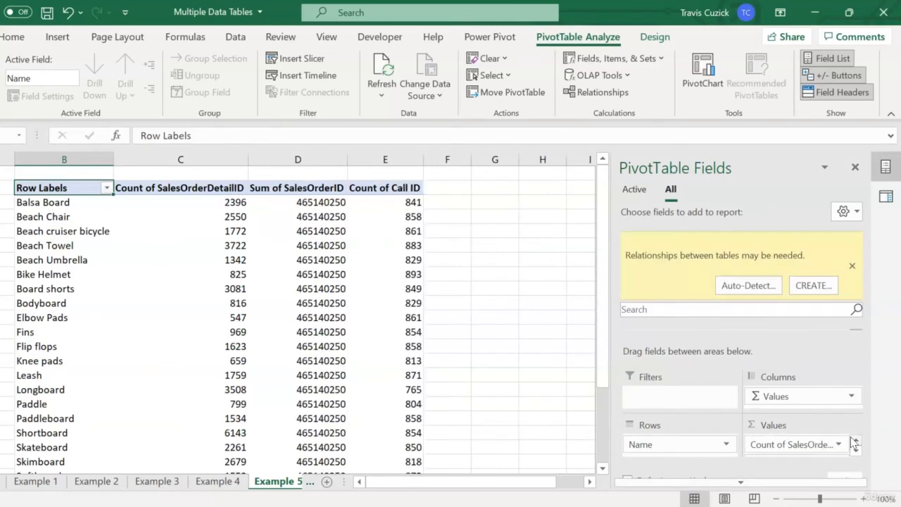
pyautogui.click(853, 450)
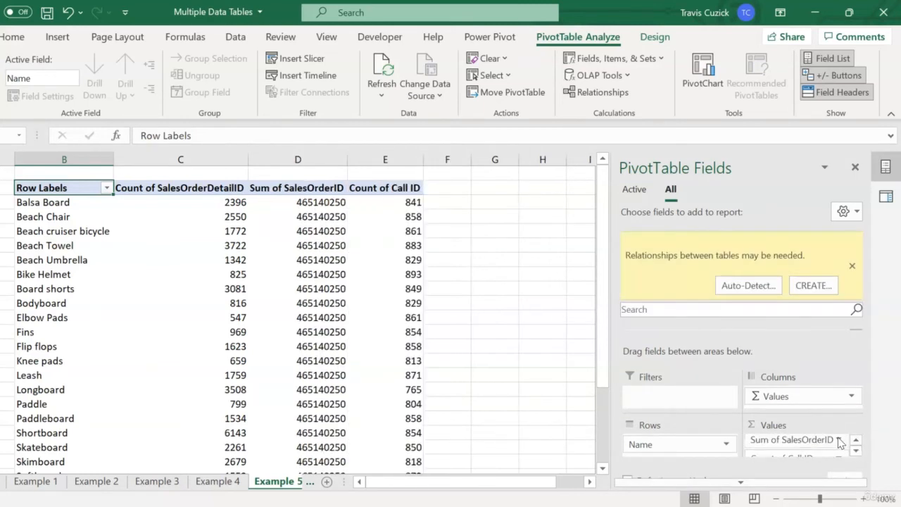
pyautogui.click(837, 439)
pyautogui.click(802, 425)
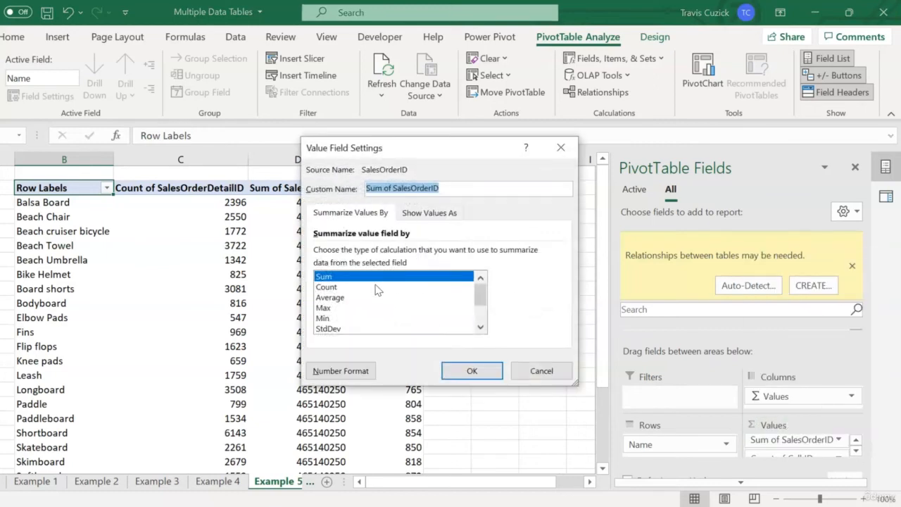
pyautogui.click(380, 287)
pyautogui.click(470, 369)
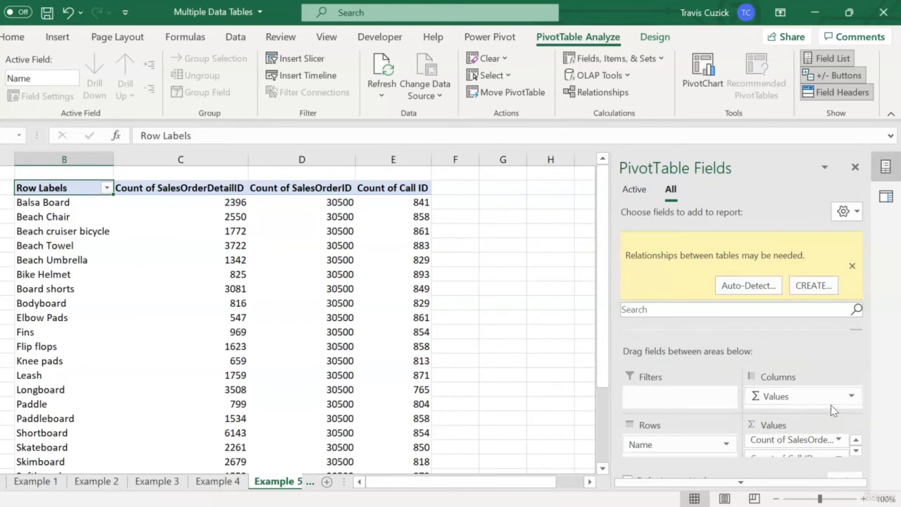
# Step: Dismiss the relationship notice and replace the product Name in the PivotTable rows with Name from the Regions table
pyautogui.click(852, 265)
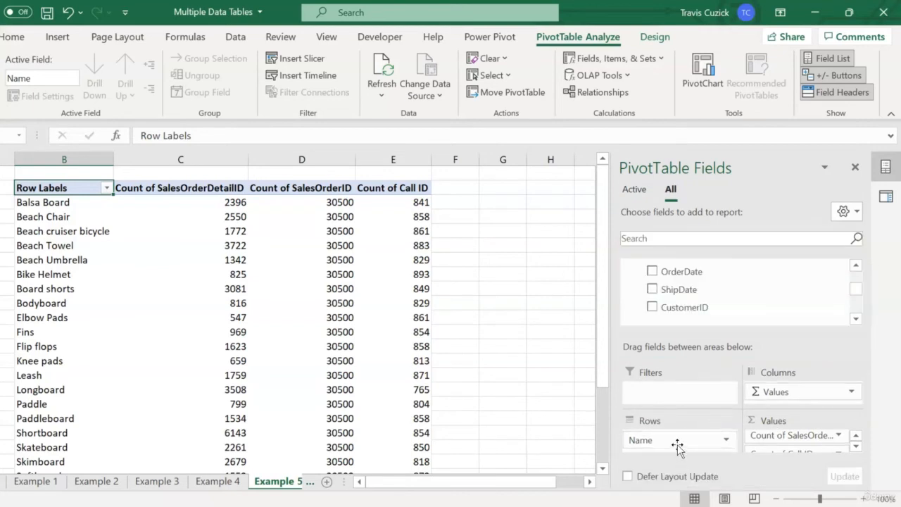
pyautogui.moveTo(677, 447); pyautogui.dragTo(708, 306)
pyautogui.click(856, 319)
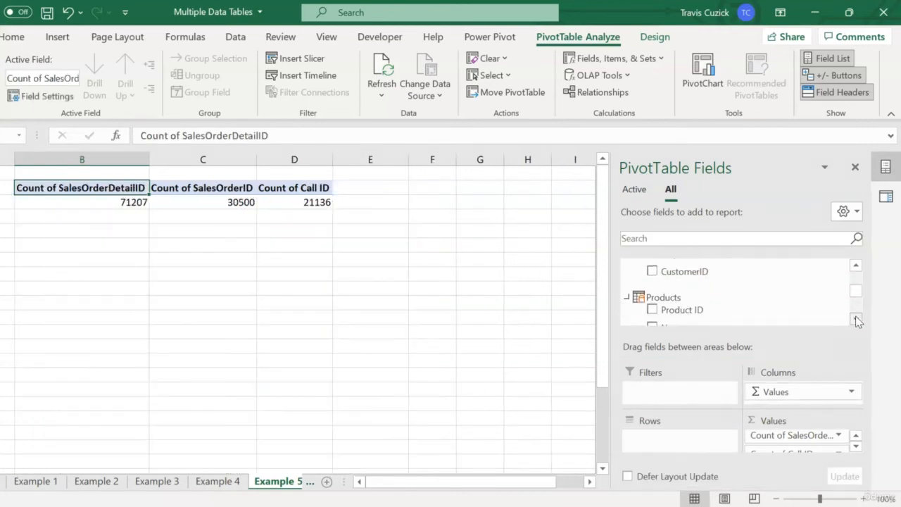
pyautogui.click(857, 320)
pyautogui.click(857, 320)
pyautogui.click(857, 321)
pyautogui.click(857, 321)
pyautogui.click(857, 320)
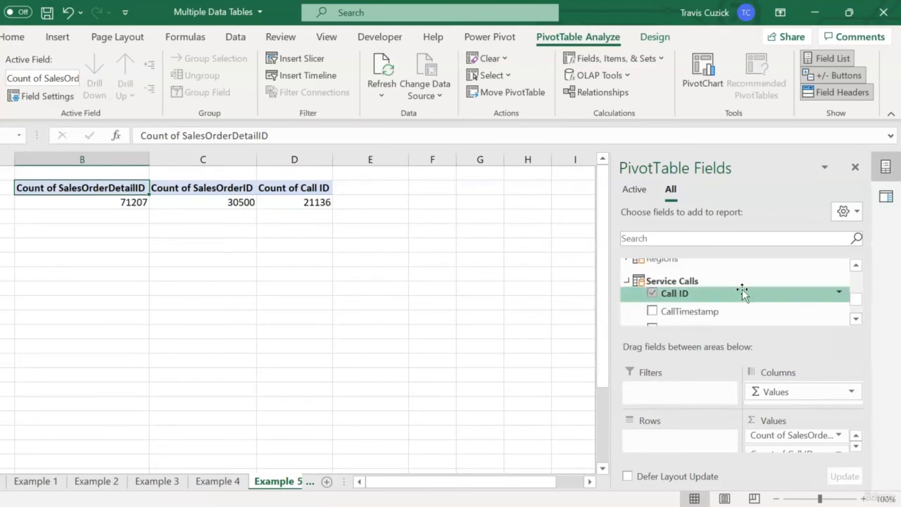
pyautogui.click(629, 262)
pyautogui.moveTo(674, 296); pyautogui.dragTo(666, 431)
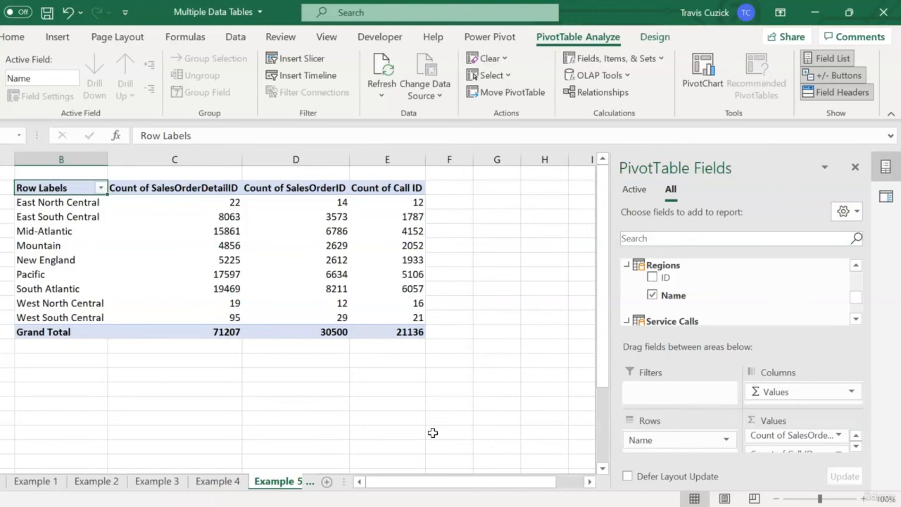
# Step: Switch to the Power Pivot diagram and examine the relationship between Customers and Service Calls
pyautogui.click(331, 506)
pyautogui.click(410, 465)
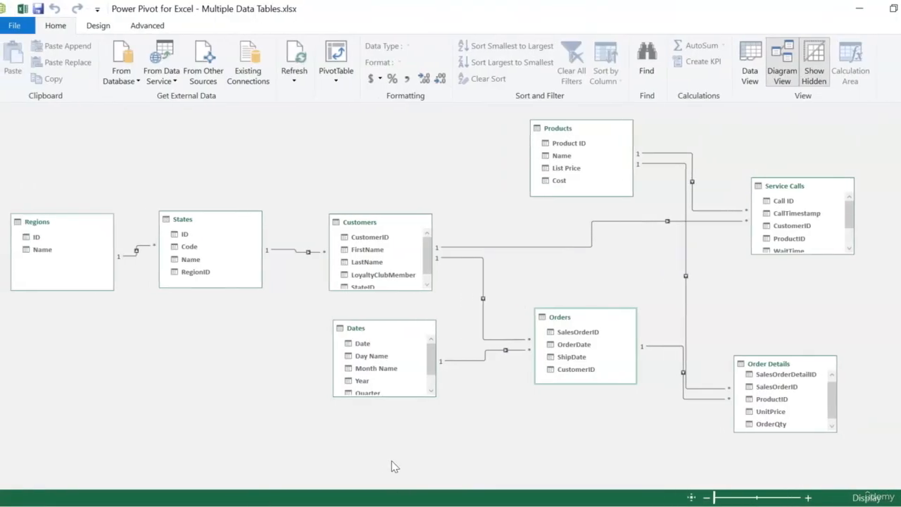
pyautogui.click(393, 231)
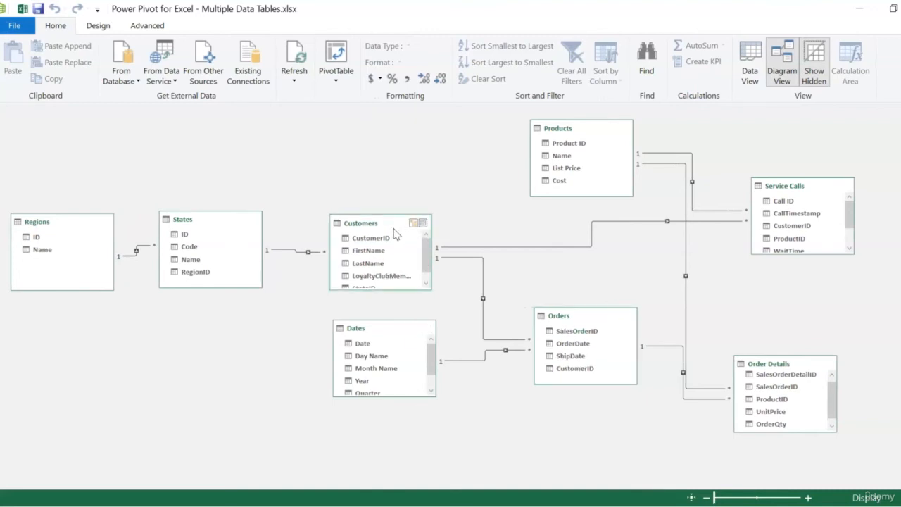
pyautogui.click(563, 255)
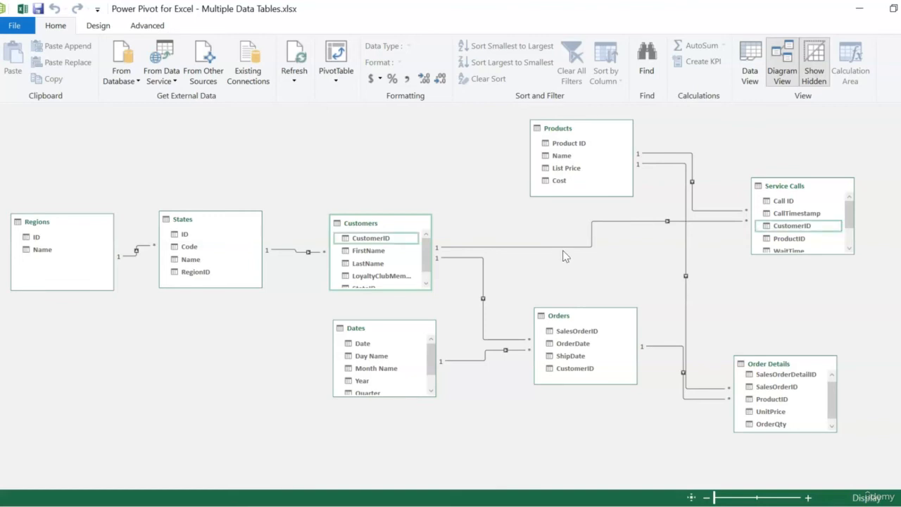